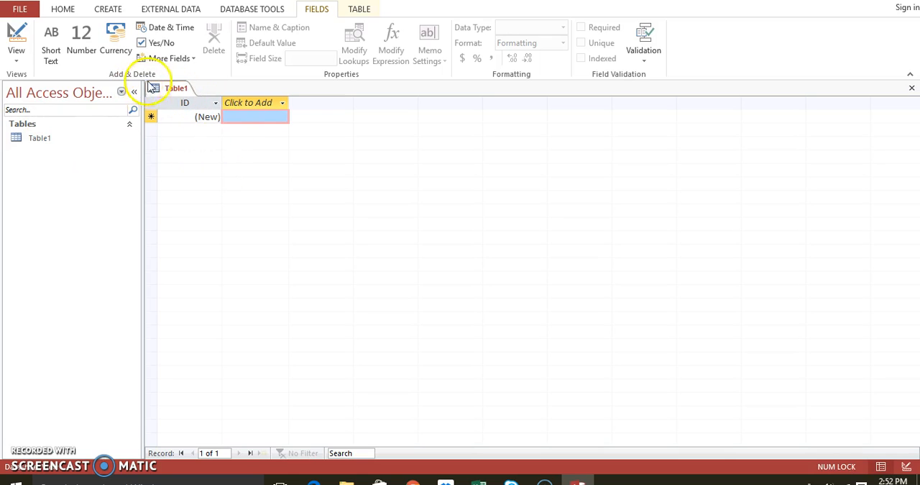
- Widen the navigation pane and create a new blank form
drag(142, 163, 233, 171)
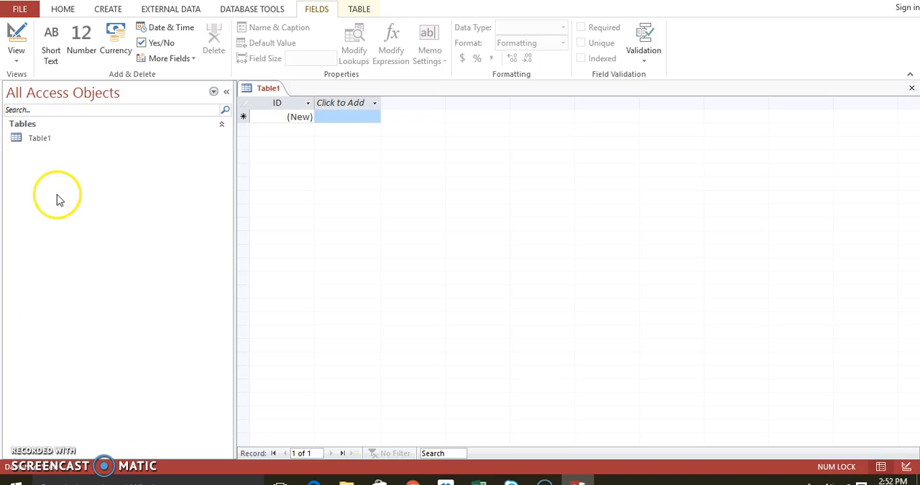
click(52, 144)
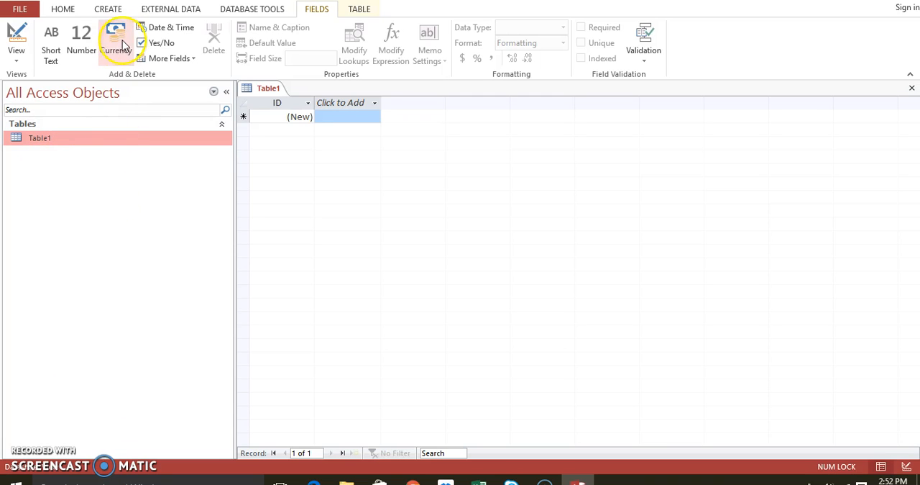
click(113, 10)
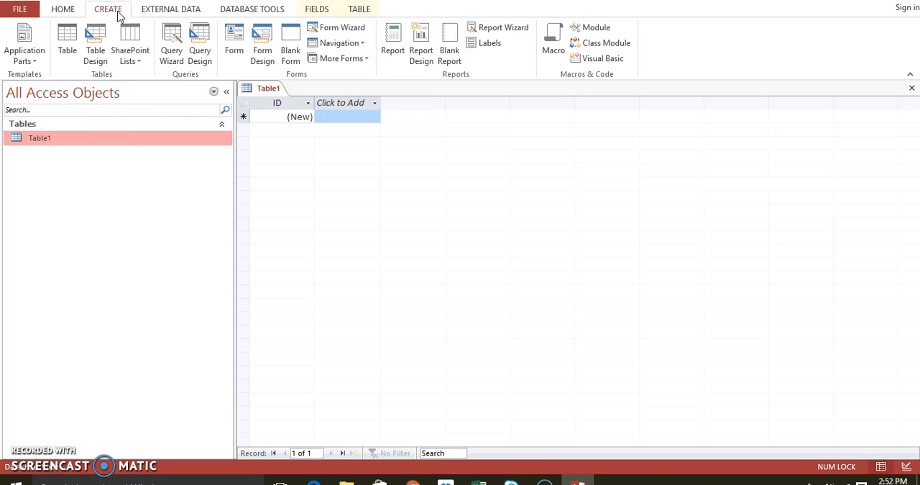
click(290, 44)
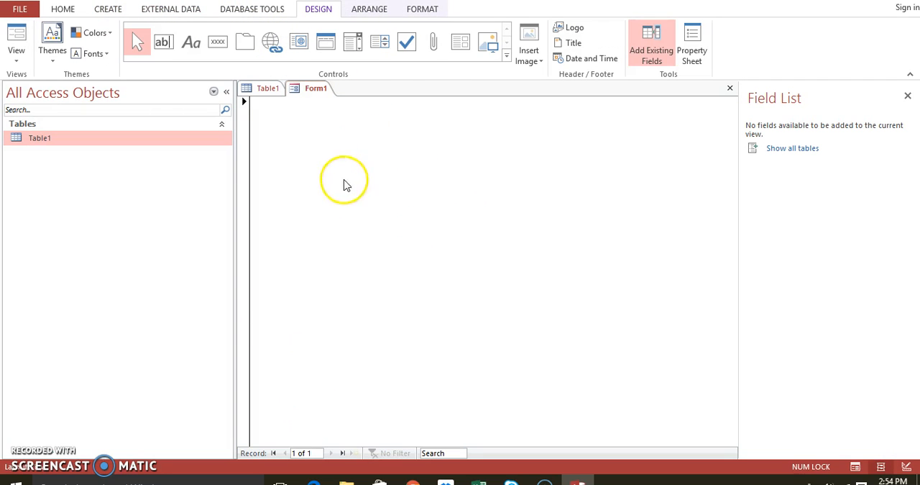
- Look at the blank form in Form View, Layout View and Design View, and return it to Layout View
right_click(310, 95)
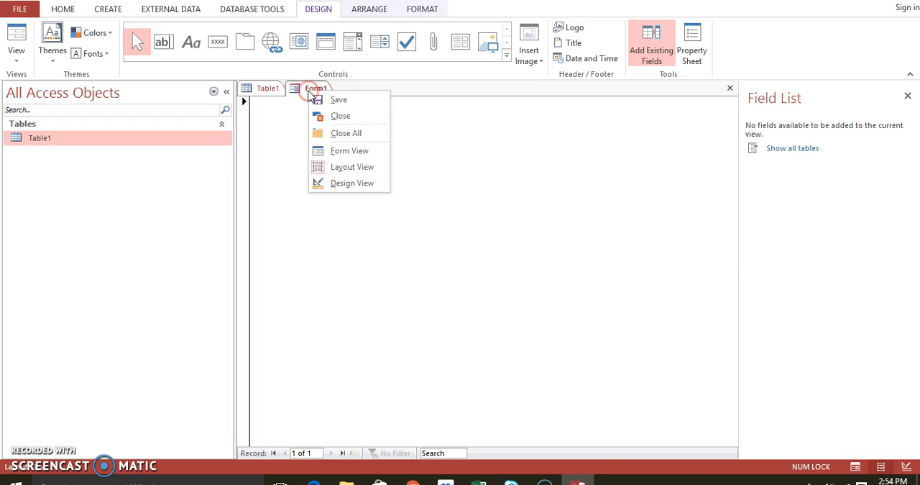
click(339, 153)
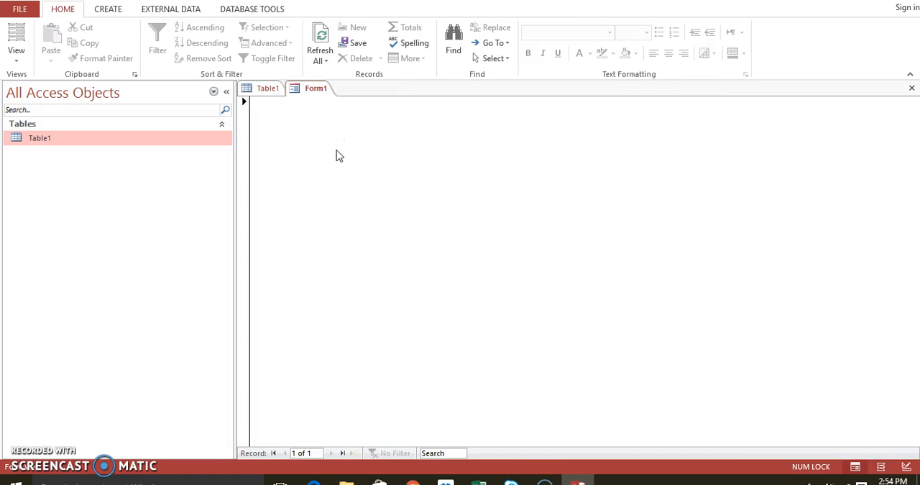
right_click(314, 96)
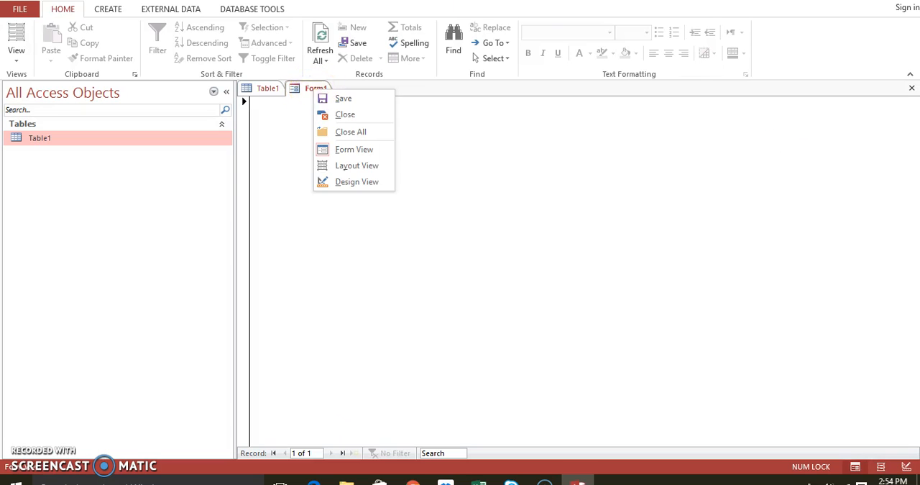
click(356, 170)
right_click(321, 88)
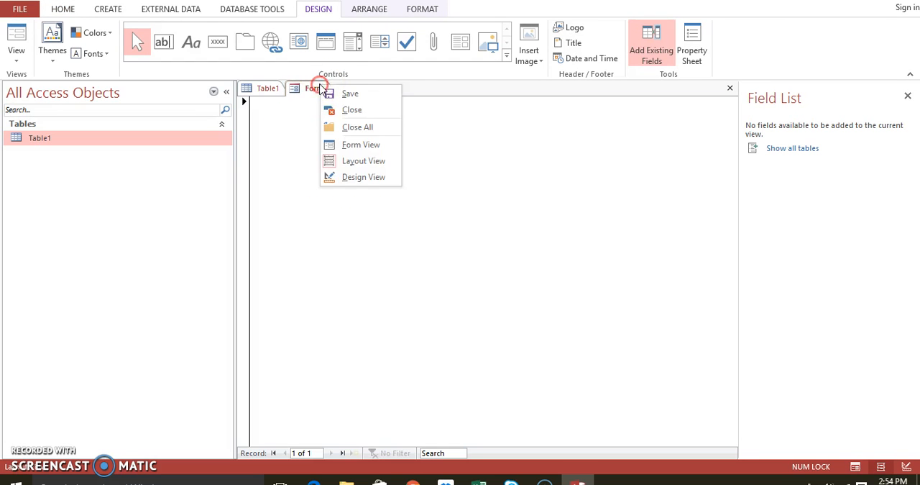
click(352, 177)
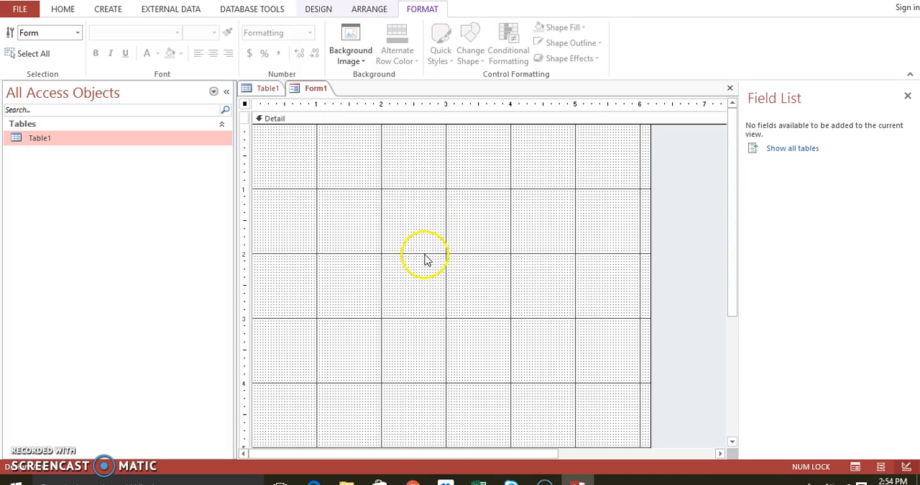
right_click(315, 89)
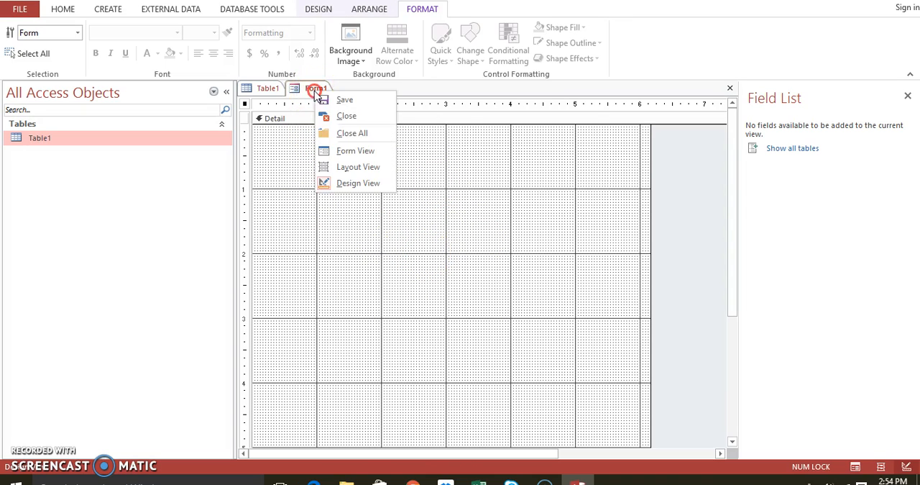
click(329, 166)
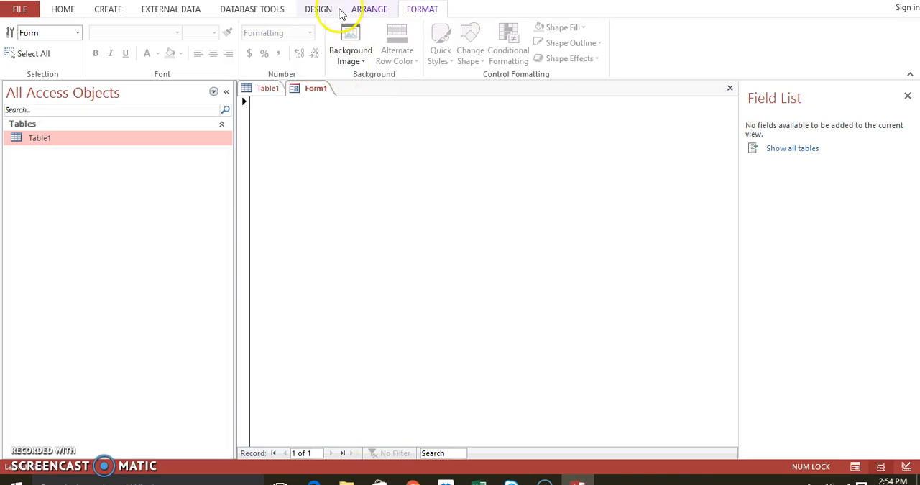
- Insert a text box control into the blank form from the form design controls
click(331, 10)
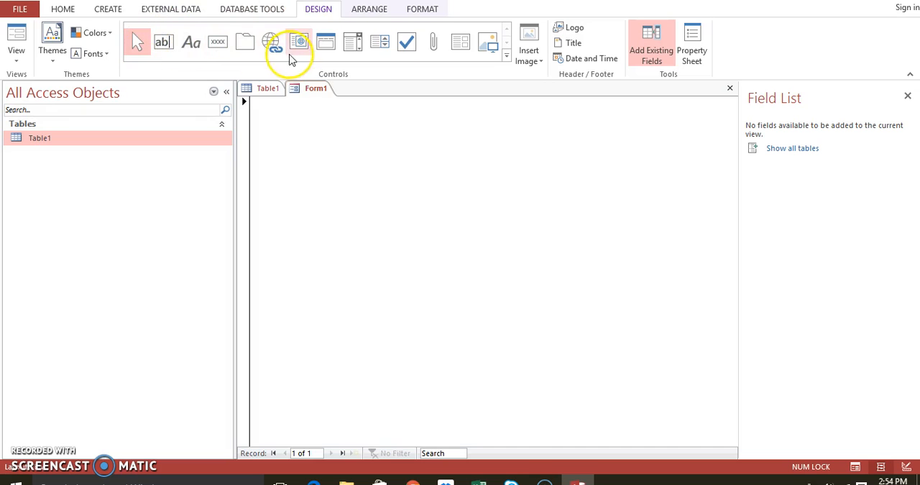
click(507, 56)
click(172, 36)
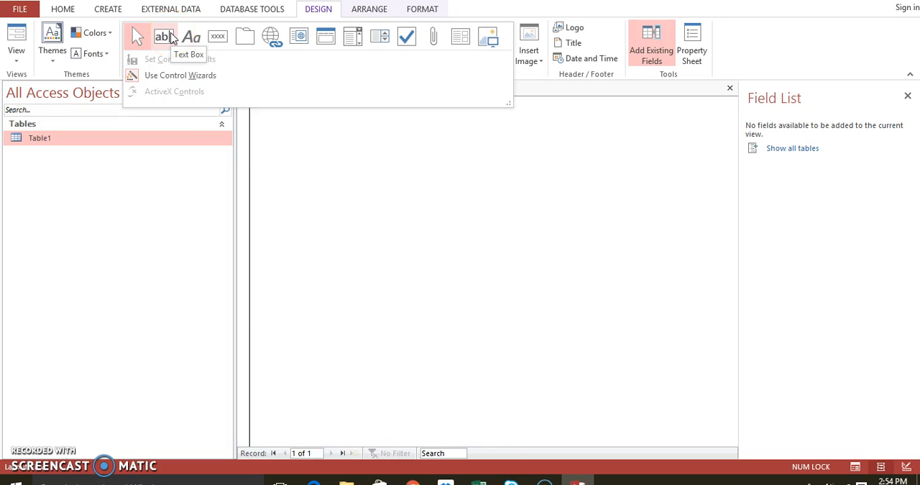
click(171, 38)
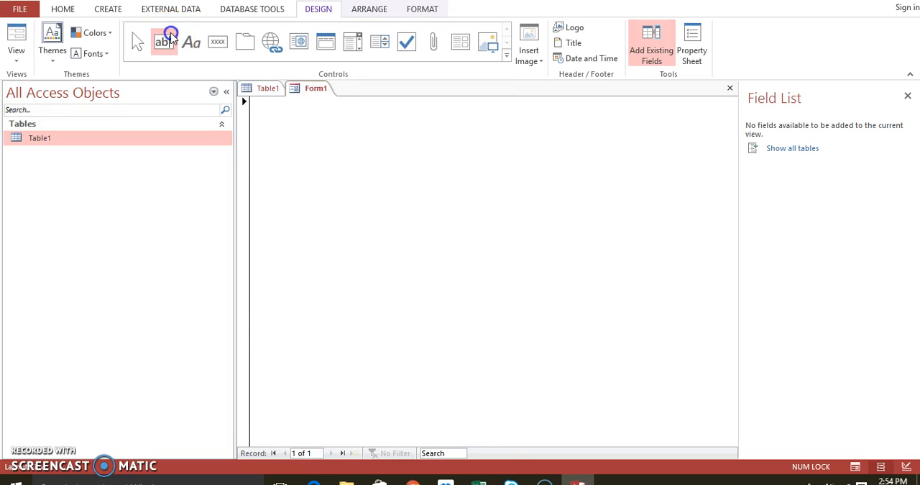
click(359, 148)
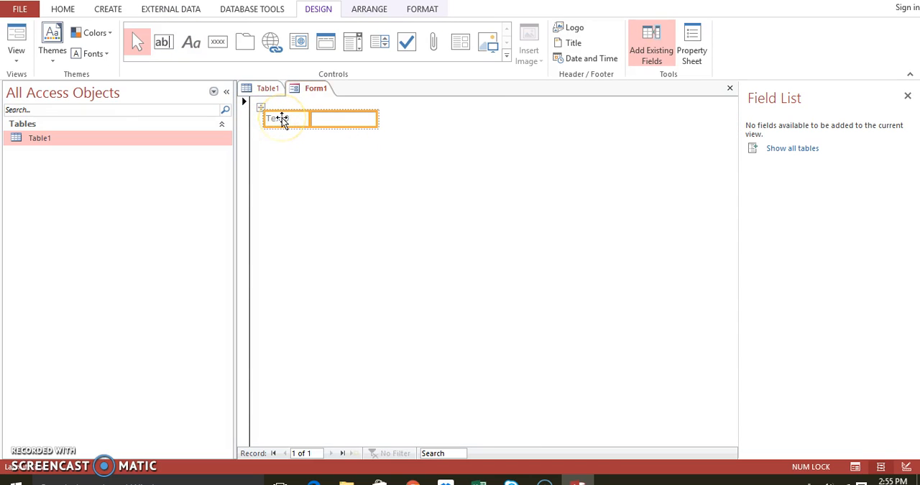
- Change the label of the new text box to "User Name"
click(339, 120)
click(295, 119)
click(295, 118)
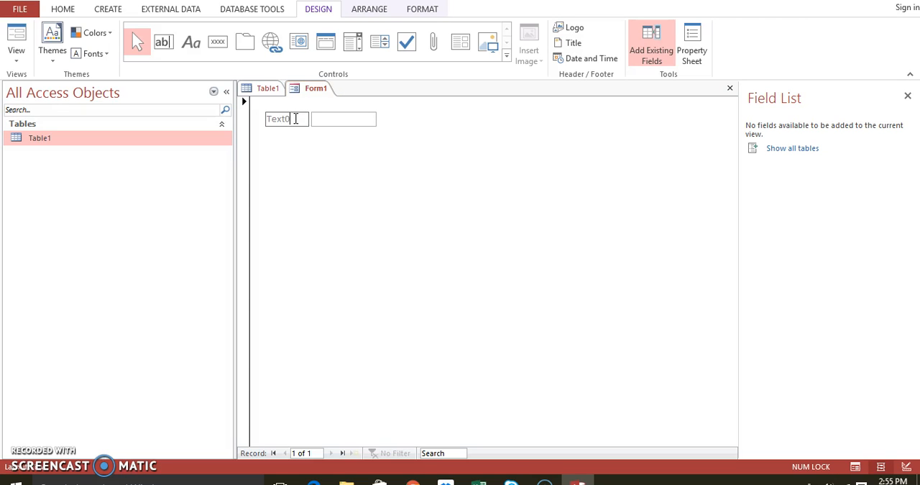
key(BackSpace)
key(BackSpace)
key(BackSpace)
key(BackSpace)
key(BackSpace)
text(User Name)
click(314, 151)
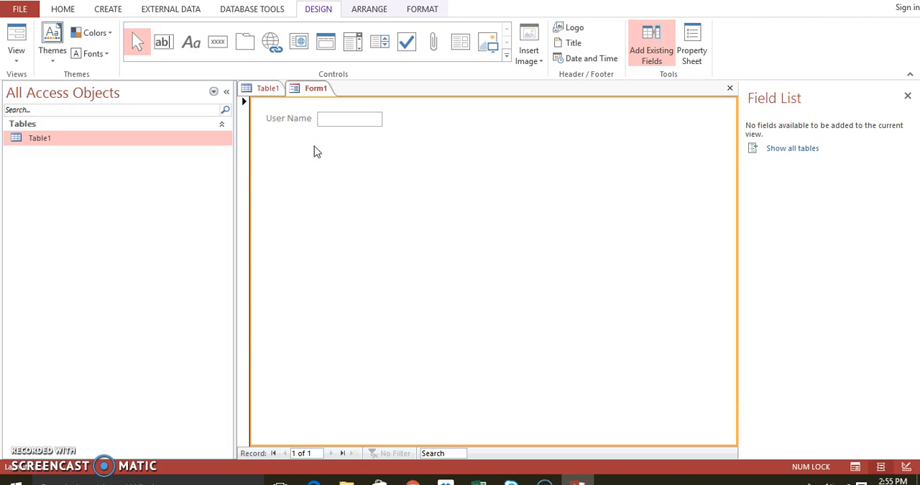
- Open the property sheet of the User Name text box and review its format, data and event properties
click(323, 127)
click(324, 126)
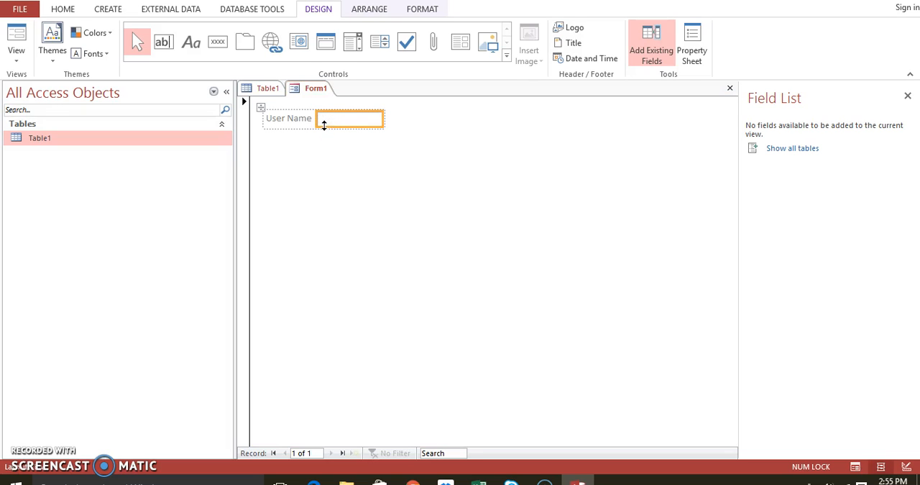
right_click(323, 126)
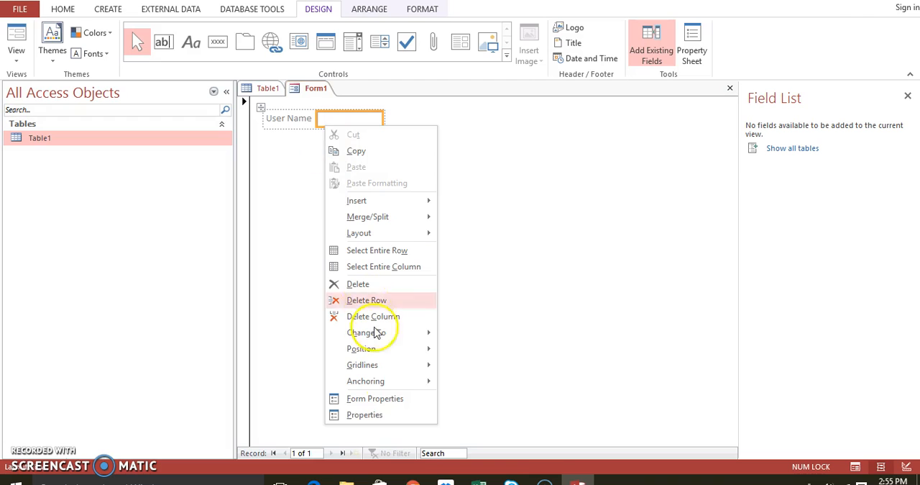
click(365, 415)
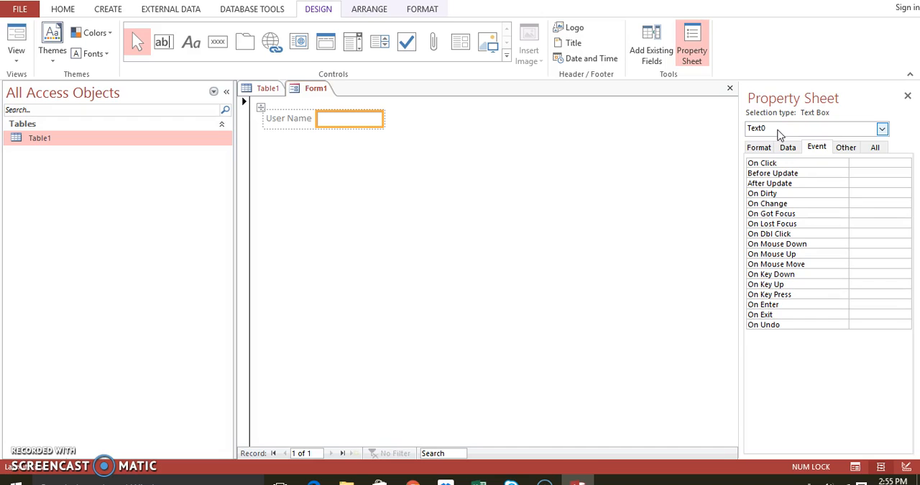
click(759, 147)
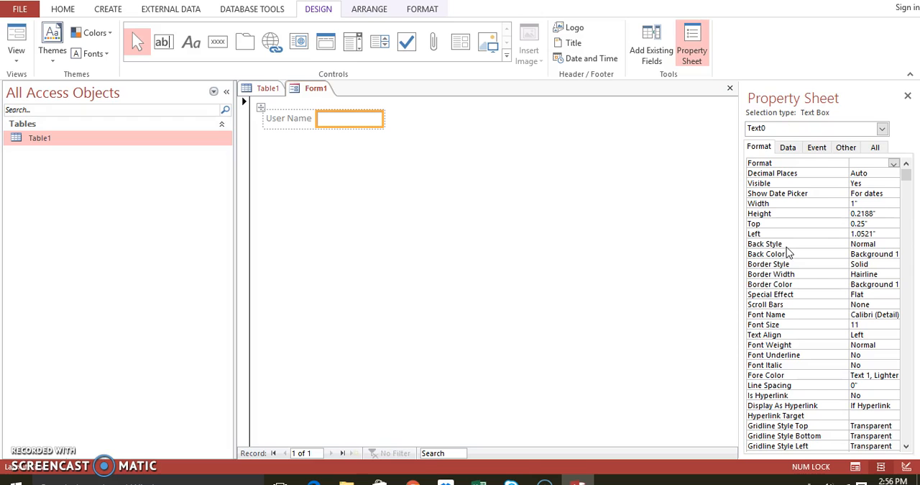
click(791, 148)
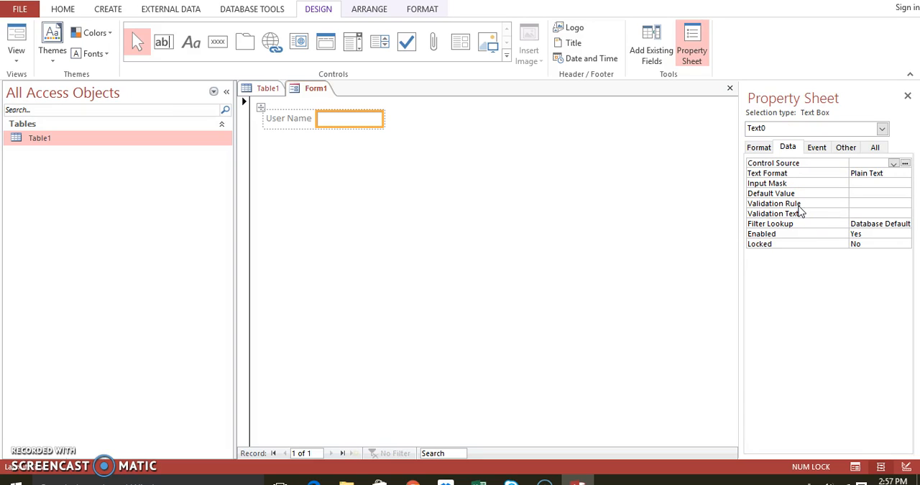
click(855, 203)
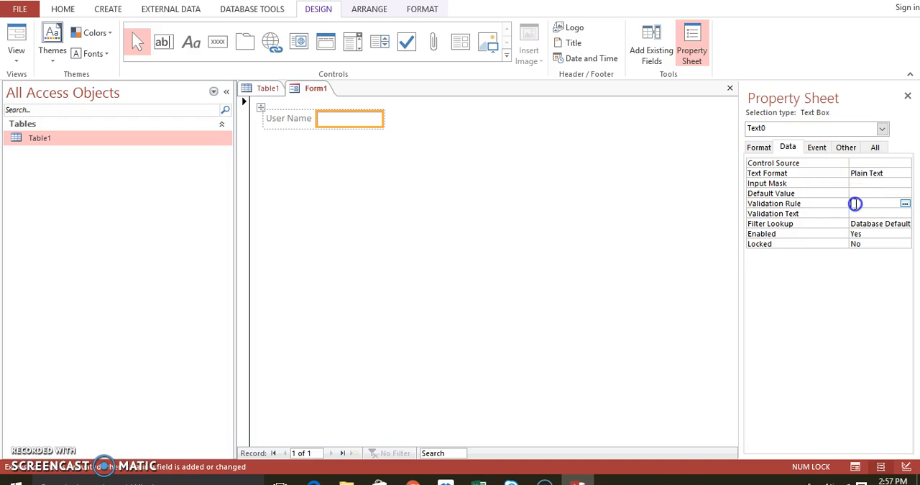
click(821, 147)
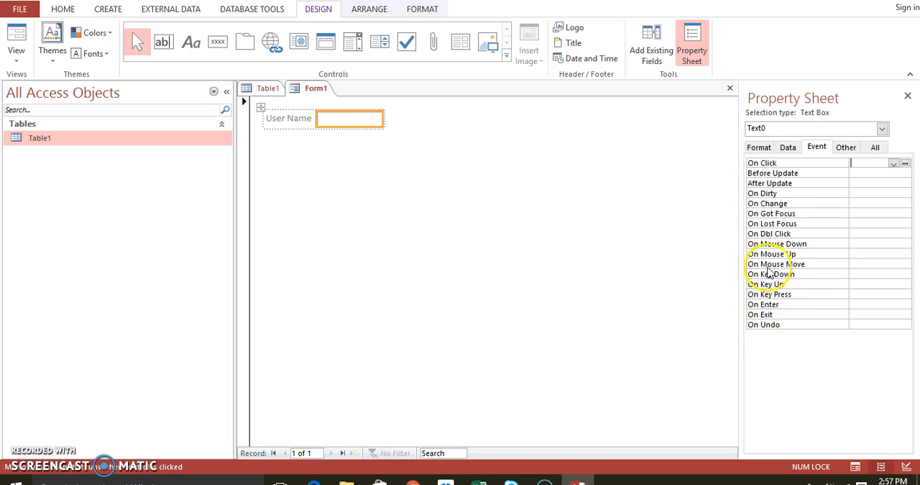
- Set the text box's Name property to txtUserName
click(846, 147)
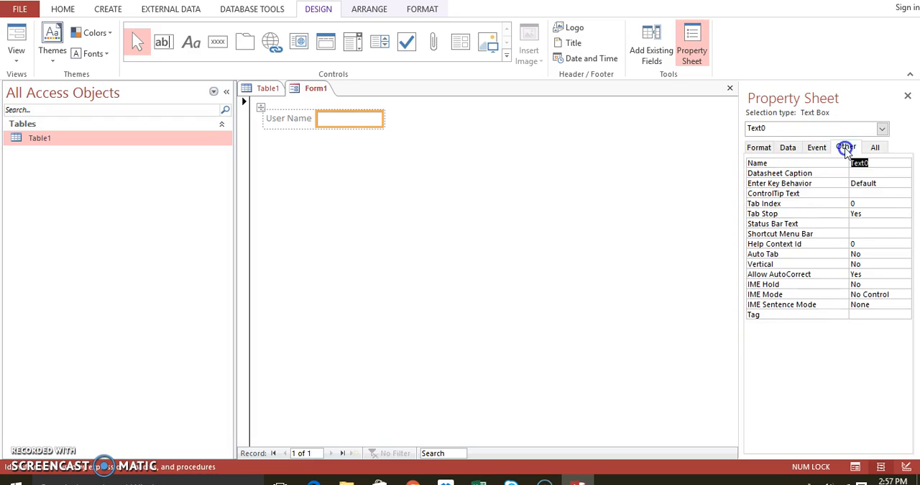
double_click(871, 163)
text(ame)
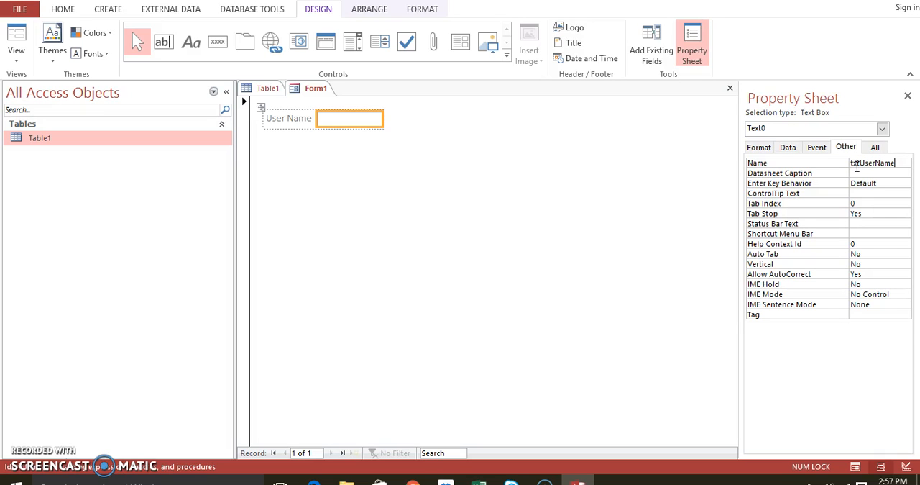
click(858, 164)
- Review the text box's complete property list and its data properties, compared with those of the form's Detail section
click(879, 147)
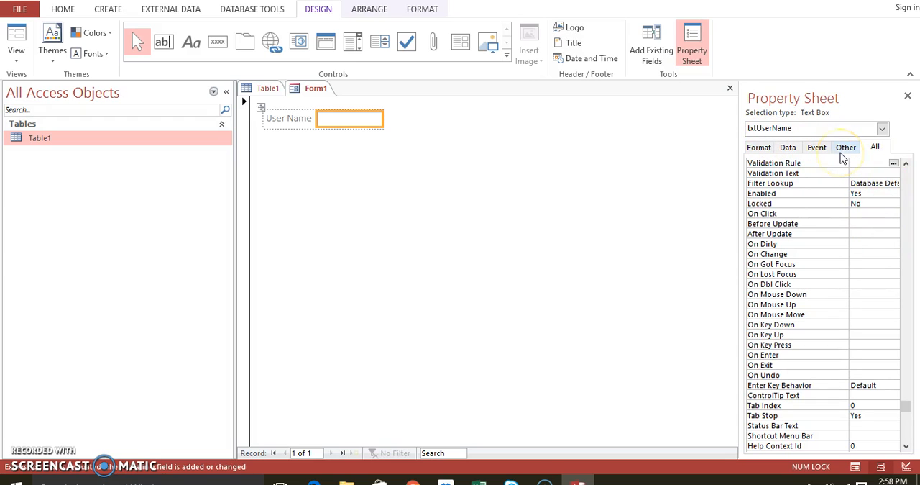
click(776, 147)
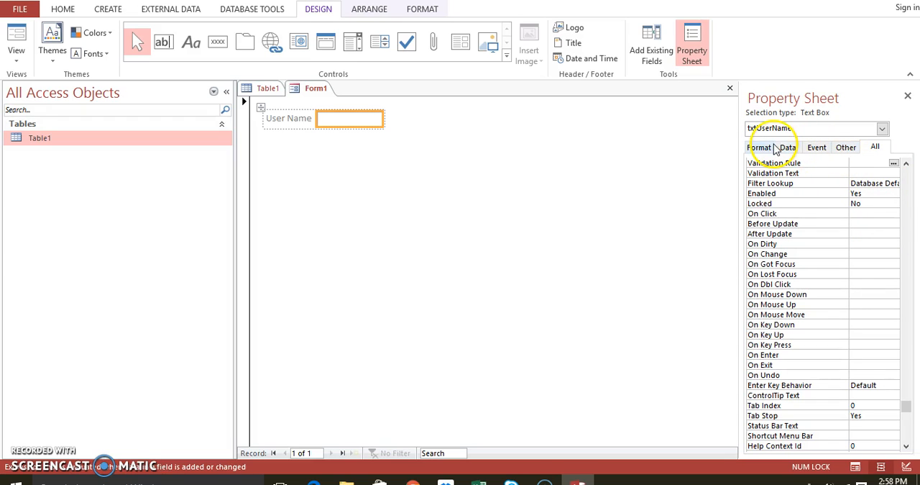
click(785, 147)
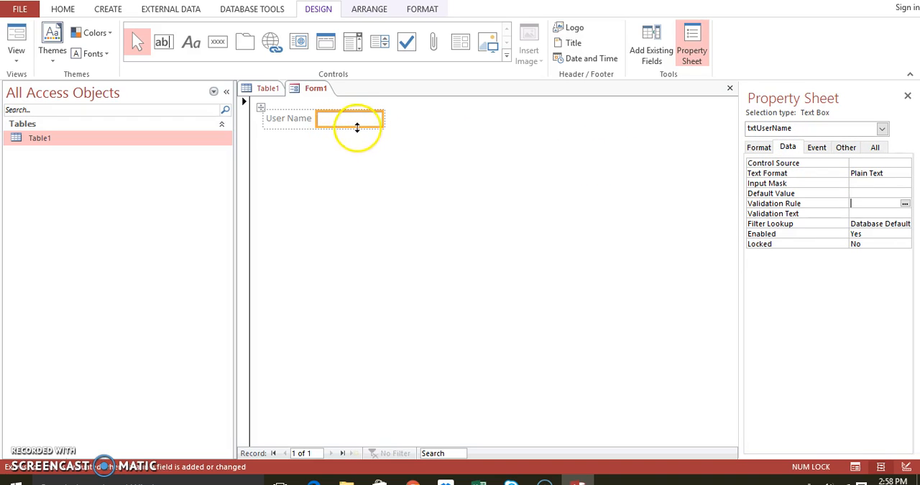
click(365, 171)
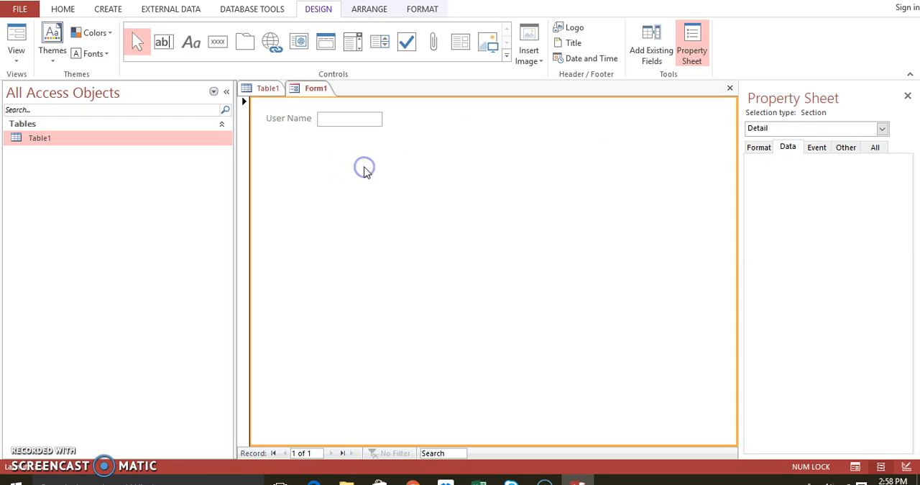
click(346, 117)
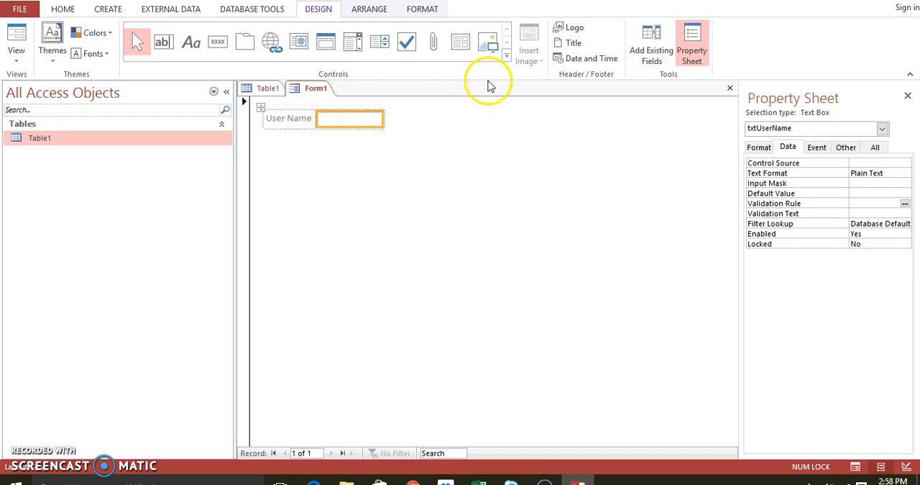
- Add a command button below the User Name text box without using the Command Button Wizard
click(507, 57)
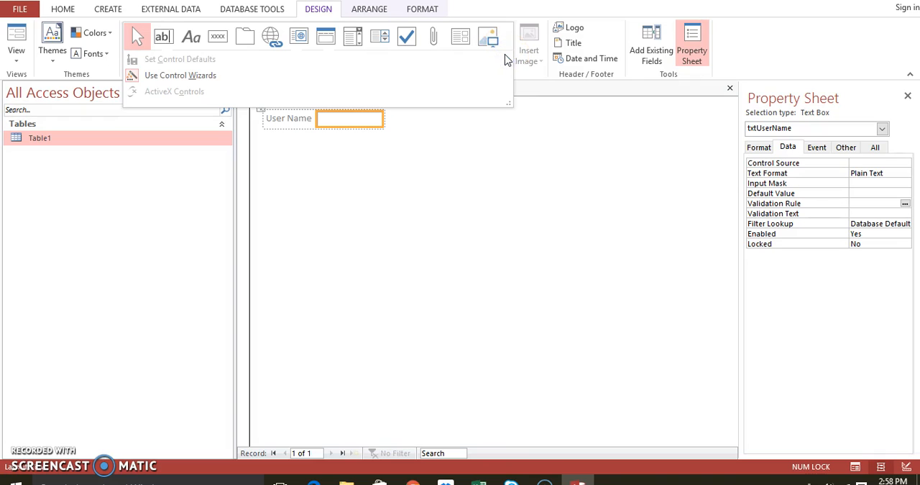
click(216, 40)
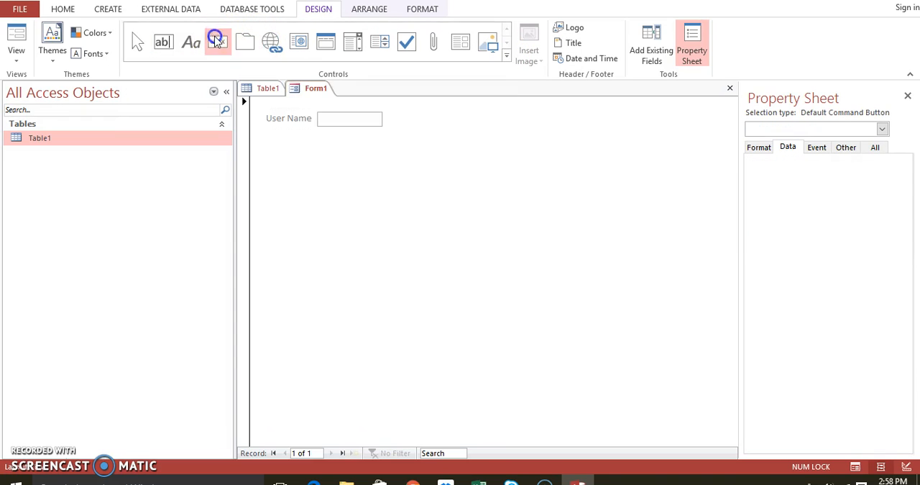
click(325, 234)
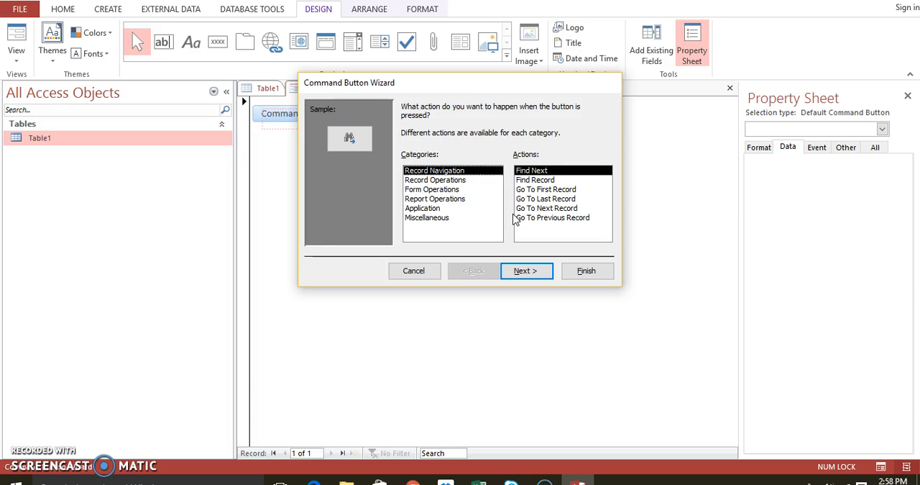
click(398, 273)
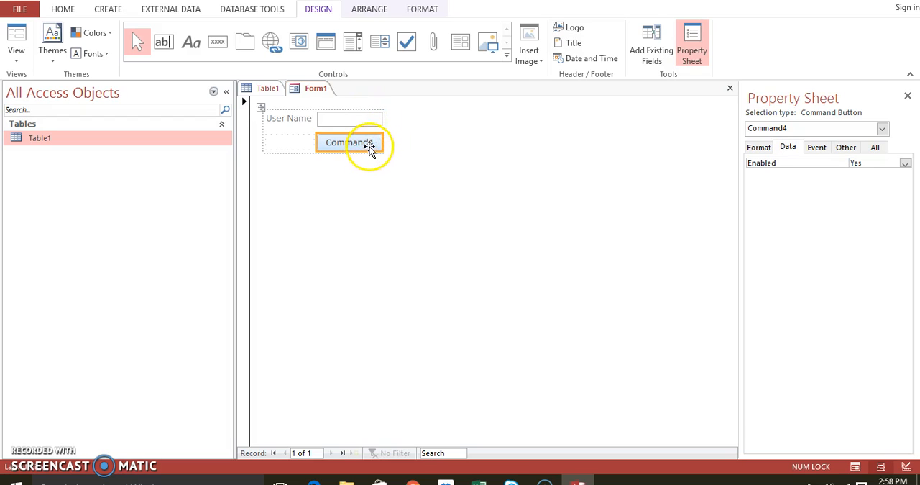
- Change the caption of the command button below the User Name text box to Submit
double_click(372, 144)
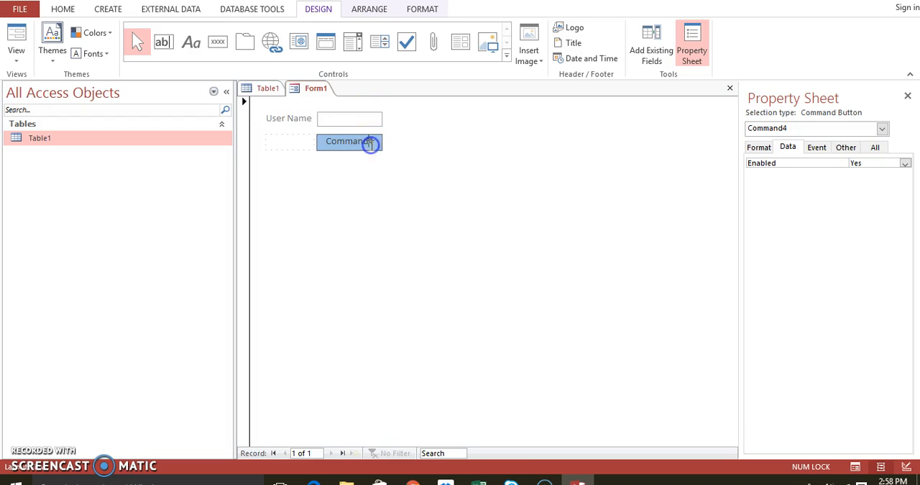
click(375, 143)
key(BackSpace)
key(BackSpace)
key(BackSpace)
key(BackSpace)
key(BackSpace)
key(BackSpace)
key(BackSpace)
key(BackSpace)
text(Submit)
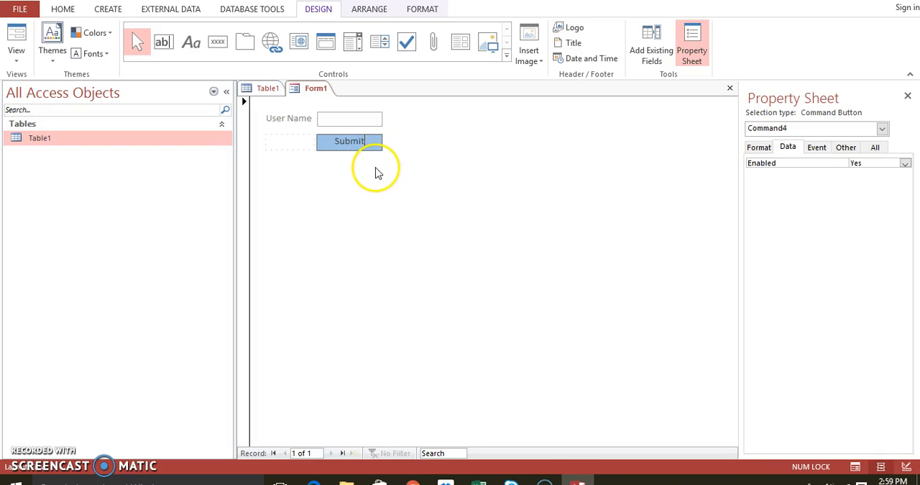
click(376, 169)
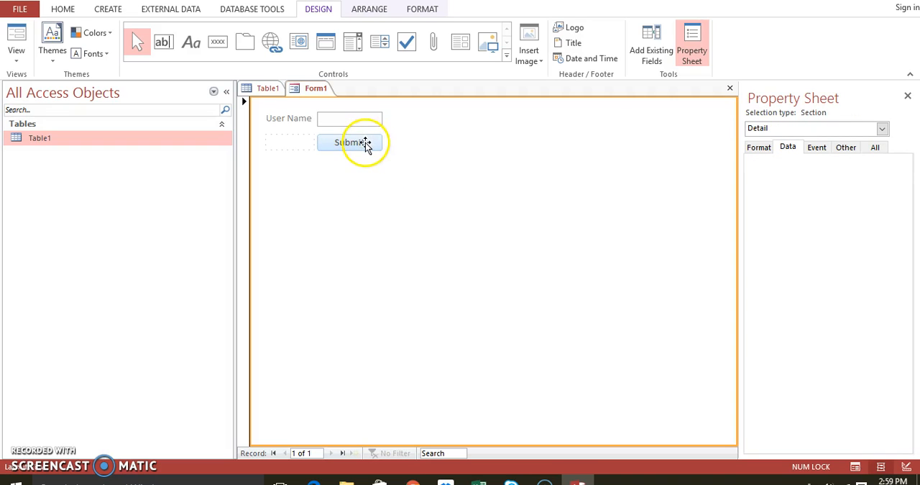
- Set the Submit button's Name property to cmdSubmit
click(364, 143)
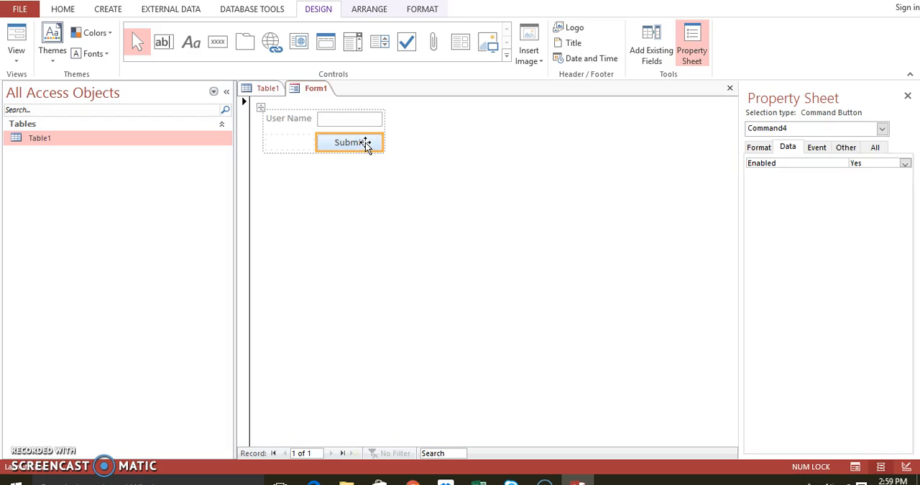
click(791, 129)
click(792, 129)
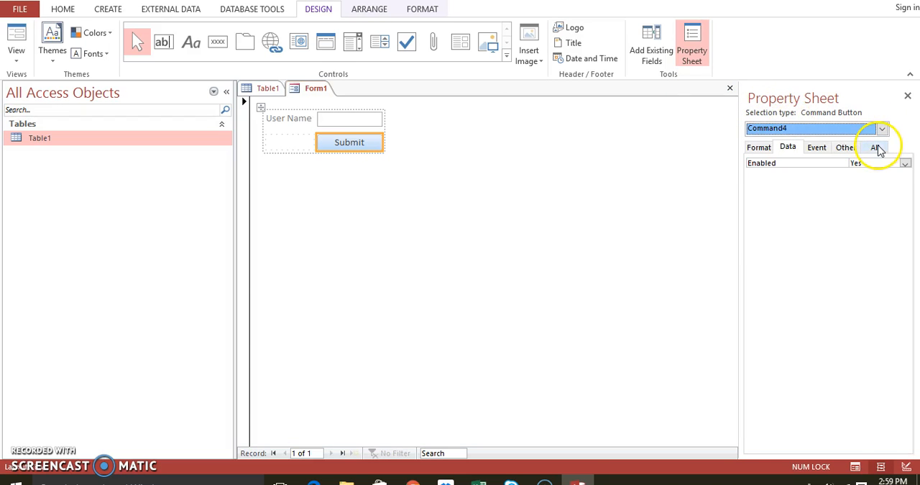
click(842, 147)
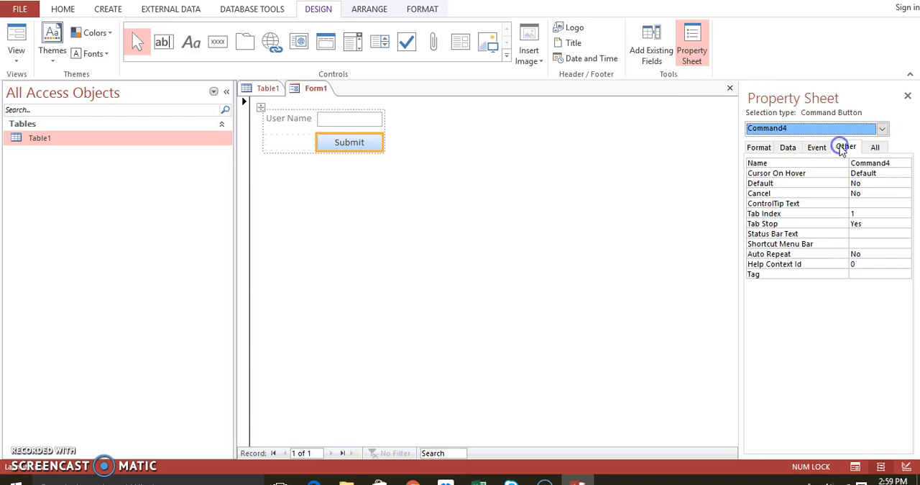
click(880, 161)
text(C)
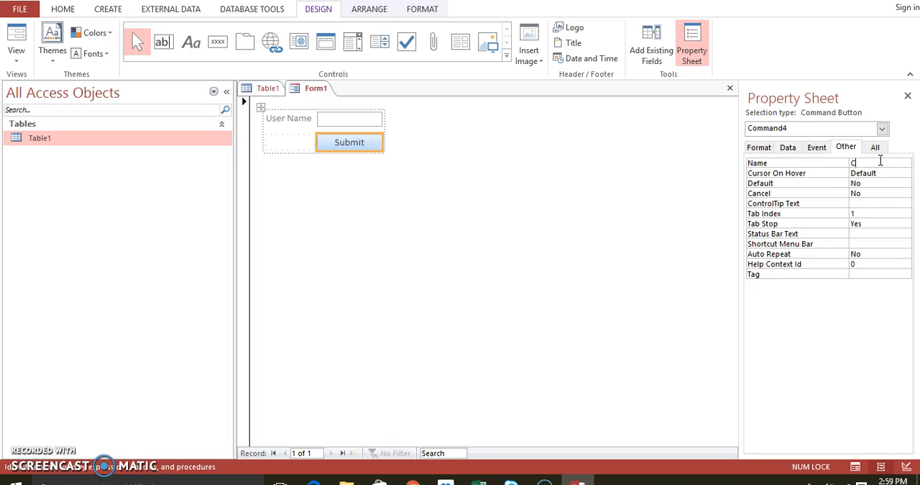
text(cmdSubmit)
click(555, 182)
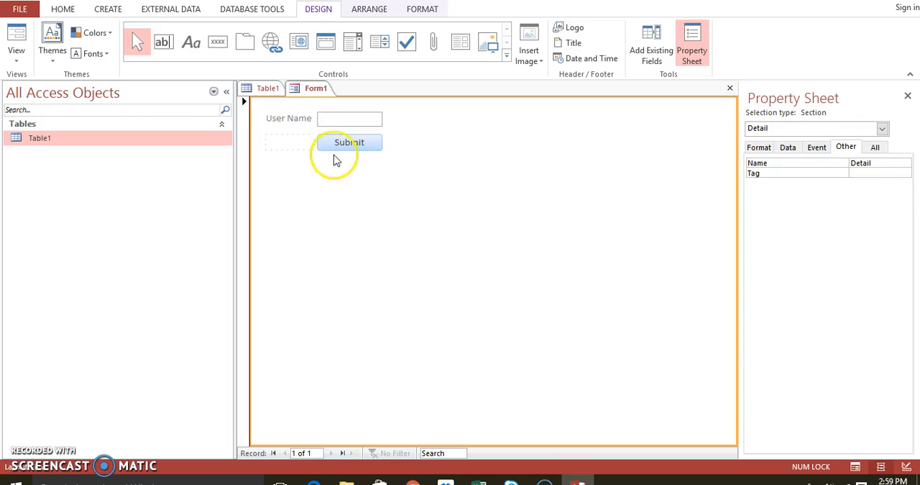
- Show the form in Form View, enter a sample user name and try the Submit button
right_click(310, 87)
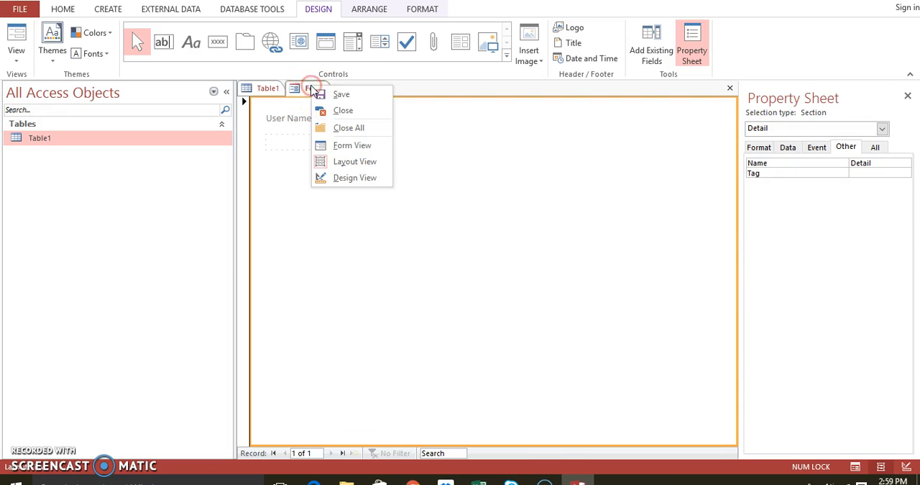
click(332, 144)
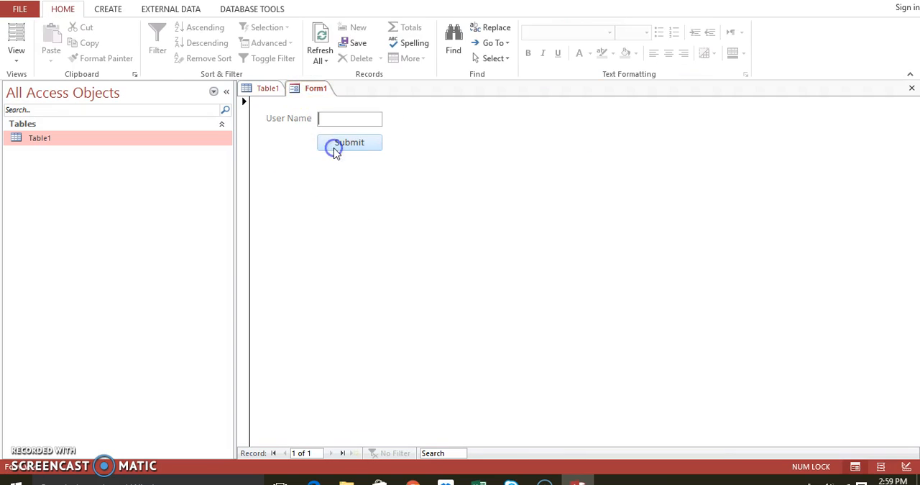
click(329, 118)
click(350, 143)
click(353, 144)
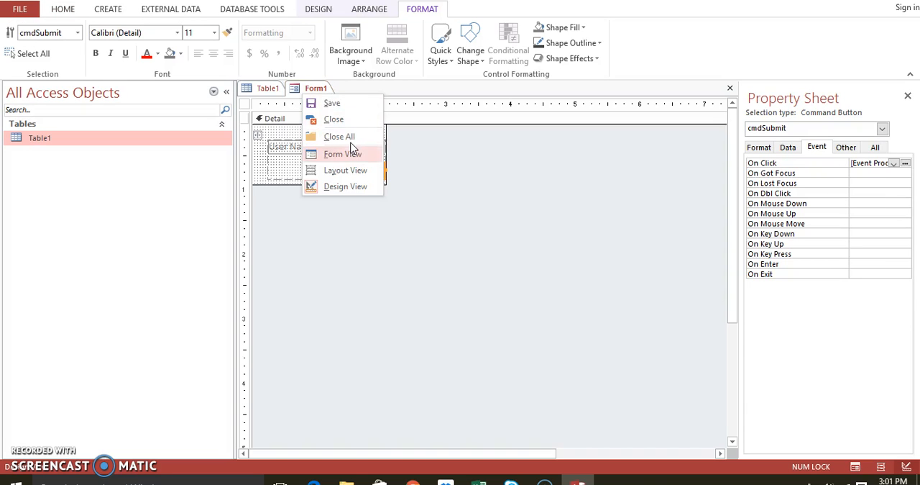
click(342, 151)
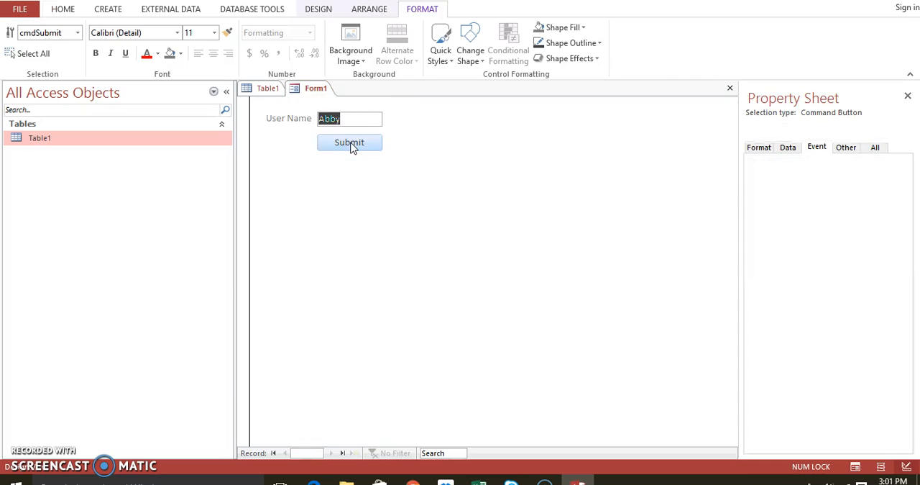
click(351, 145)
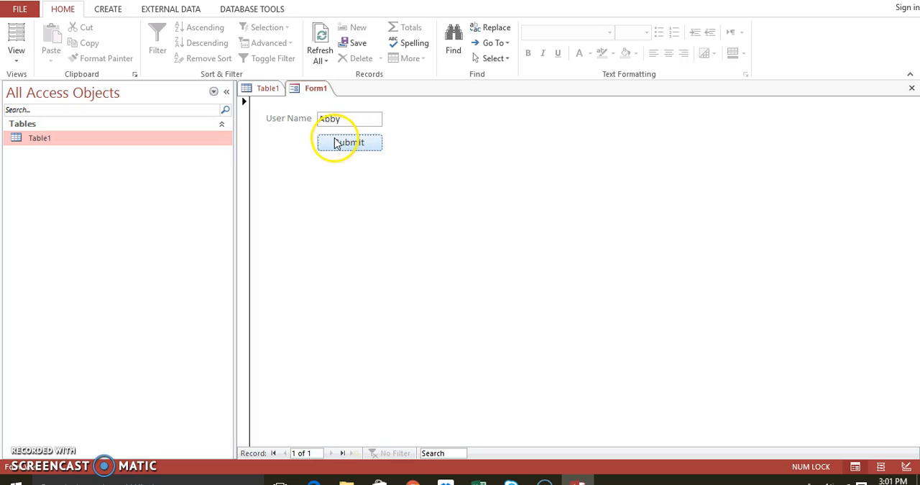
- Return the form to Design View and open the Submit button's On Click event procedure in the code editor
right_click(315, 91)
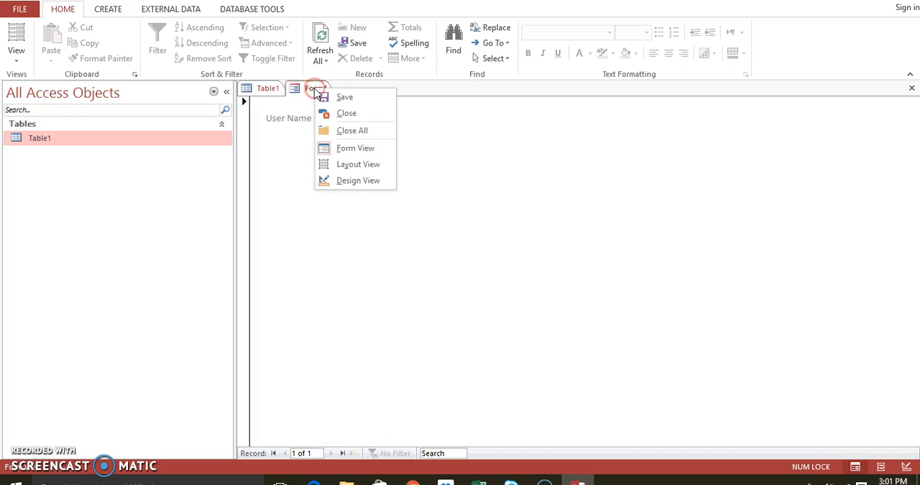
click(331, 180)
click(340, 173)
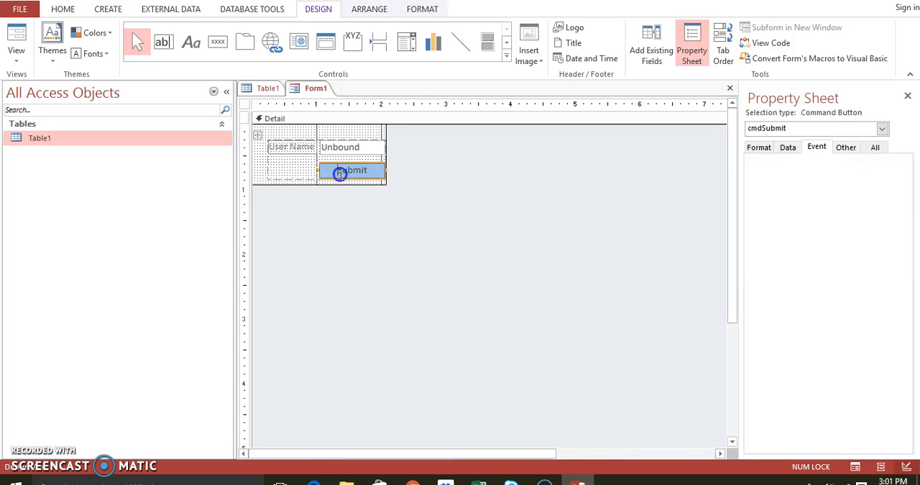
click(293, 165)
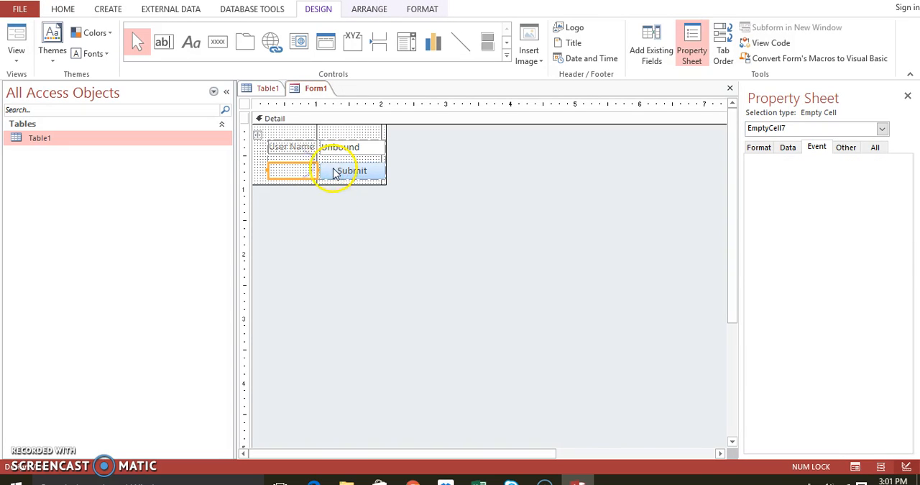
click(334, 170)
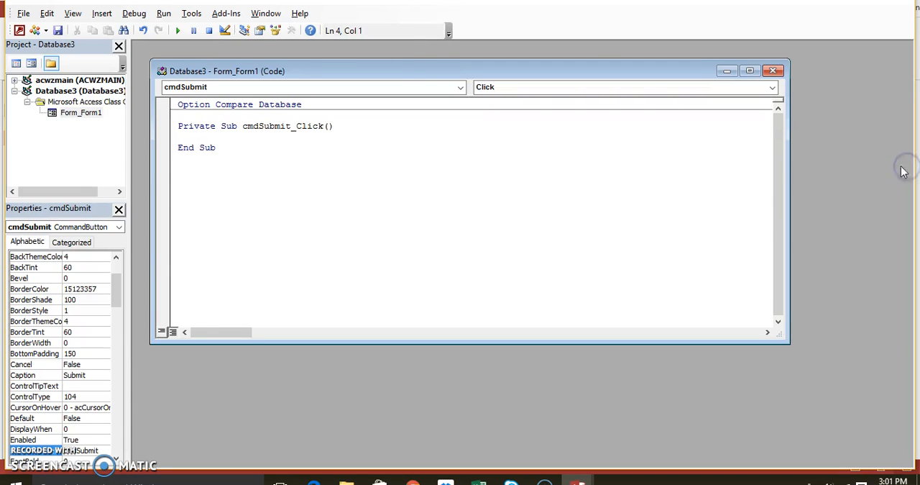
click(424, 69)
- Add the statement MsgBox (txtUserName.Value) to the cmdSubmit_Click procedure
text(msgbox)
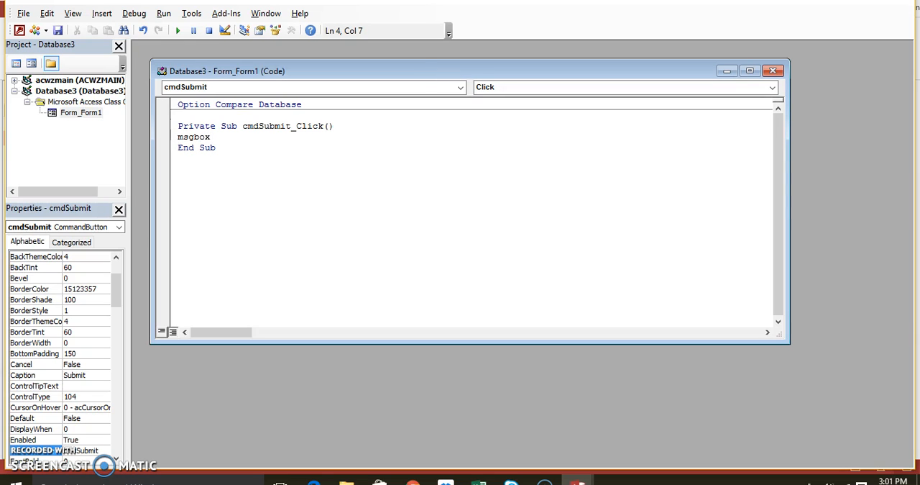
text(()
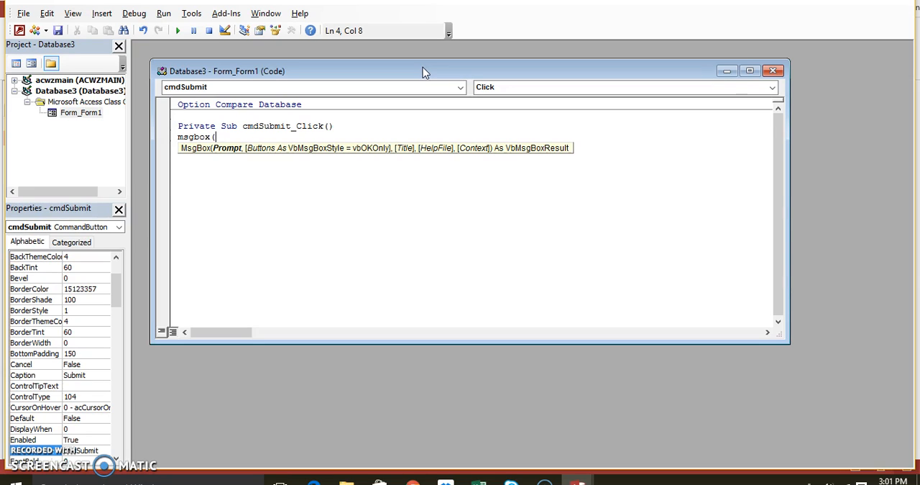
text(txtUserName.va)
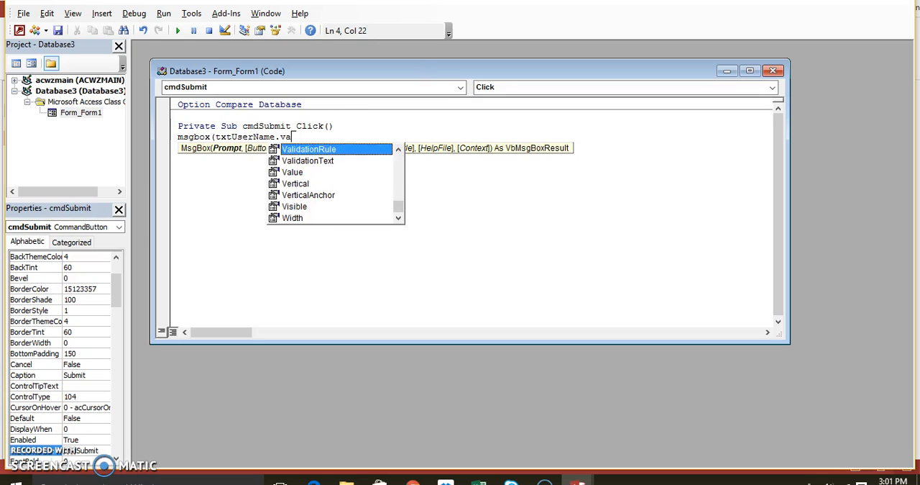
text(lue))
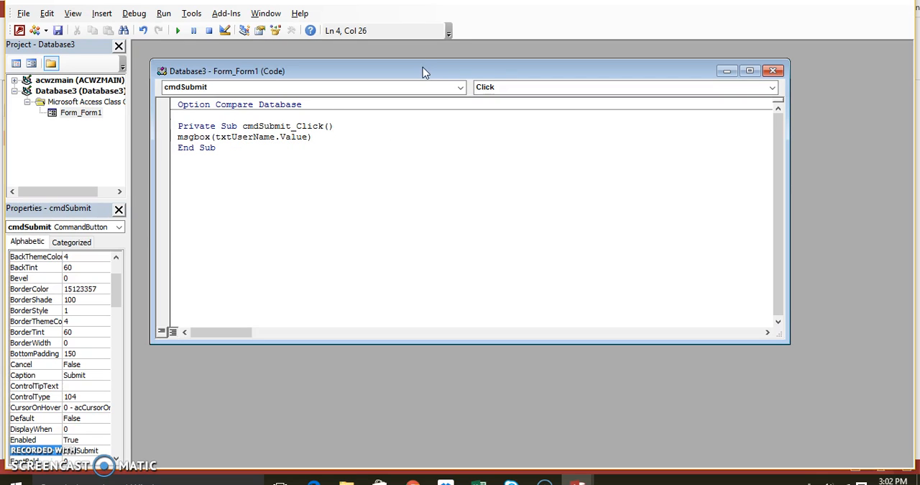
key(Return)
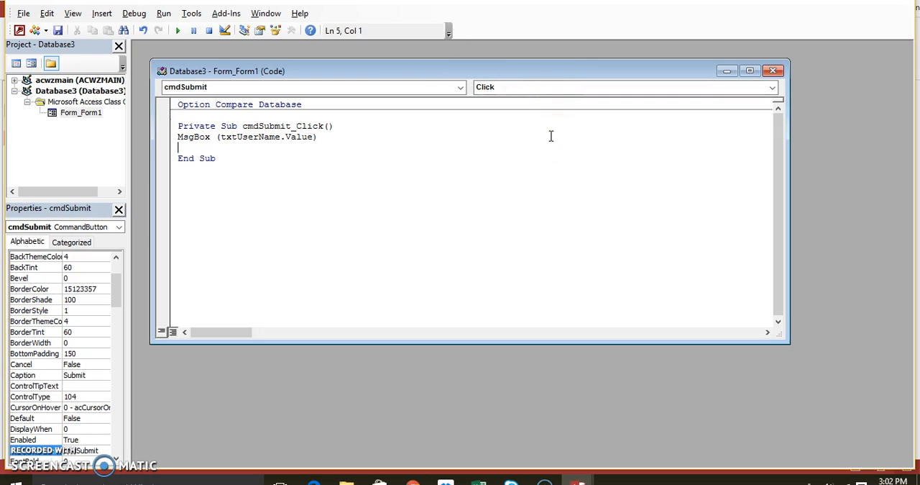
- Save the form as UserName and close the code editor to return to the form design
click(58, 30)
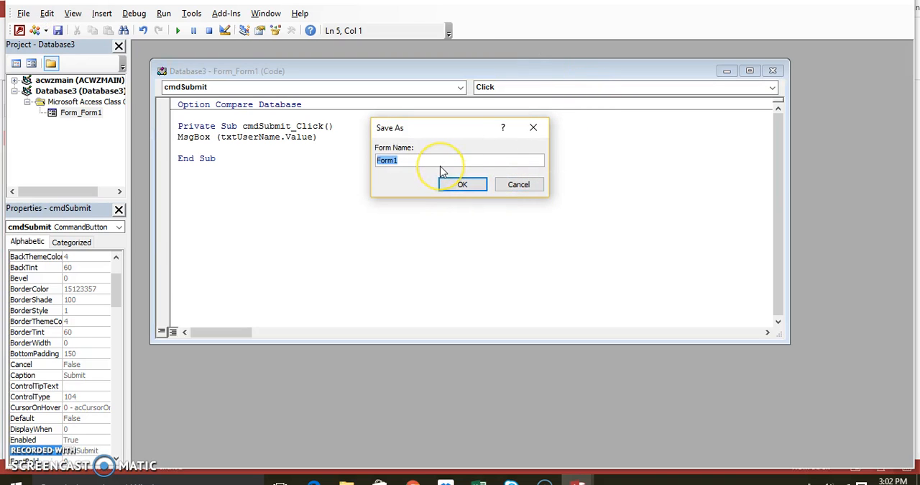
text(UserName)
key(Return)
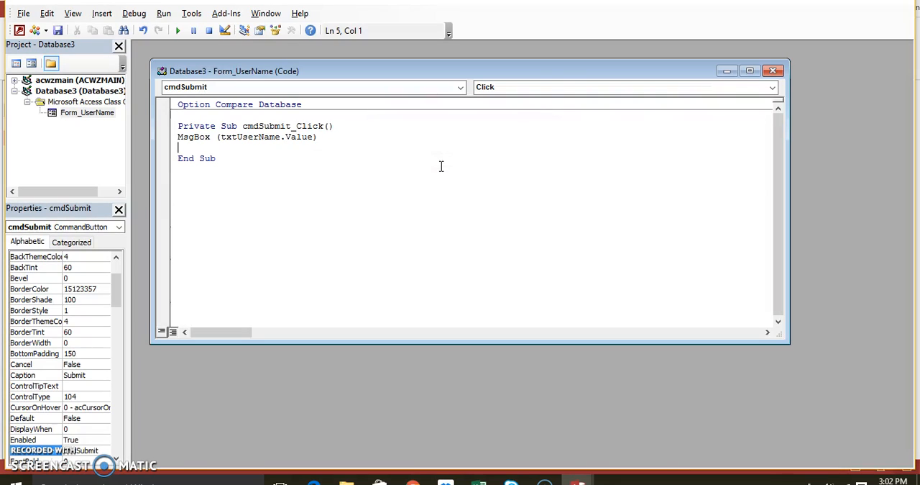
click(774, 71)
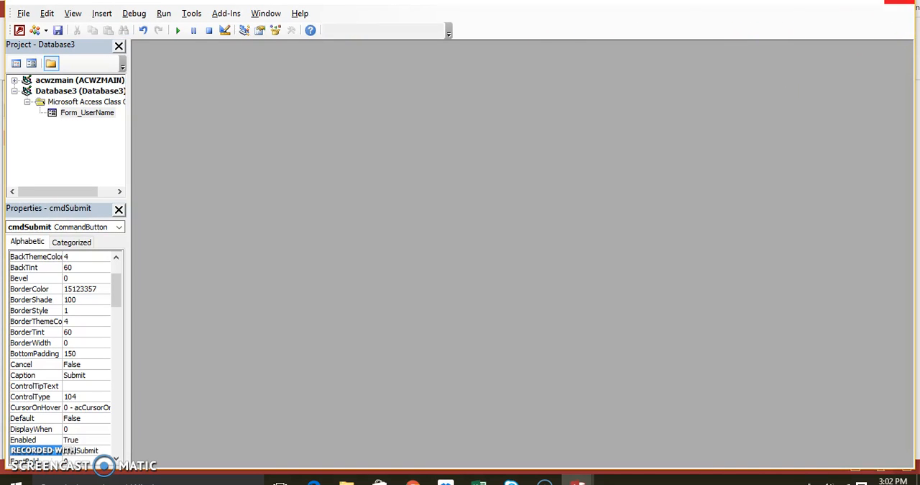
click(900, 2)
click(512, 185)
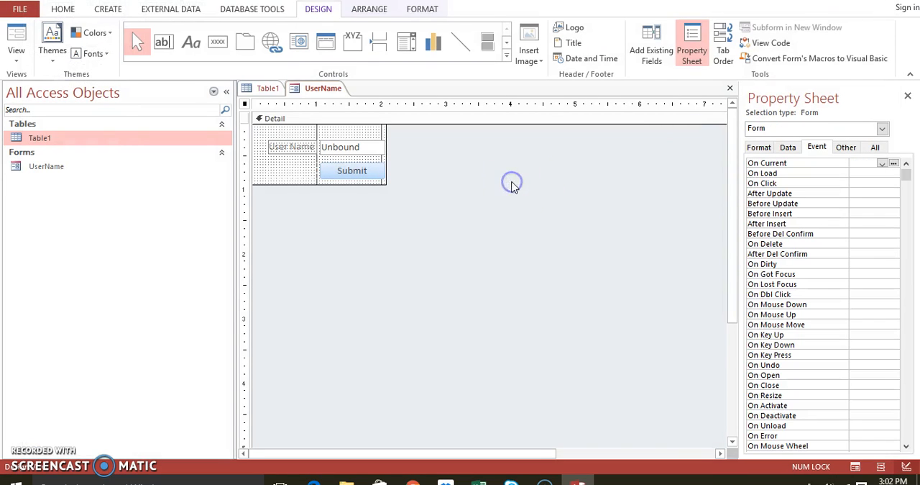
- Check the names and event properties of the User Name text box and the Submit button
click(366, 165)
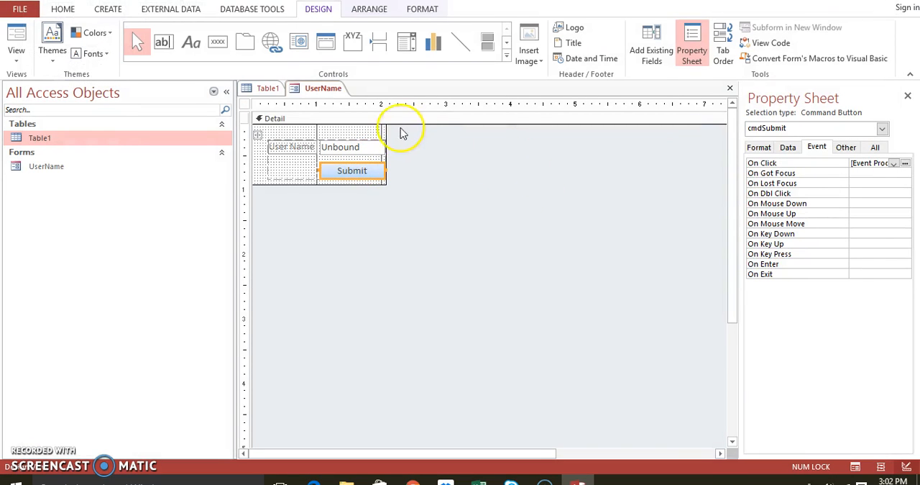
click(370, 147)
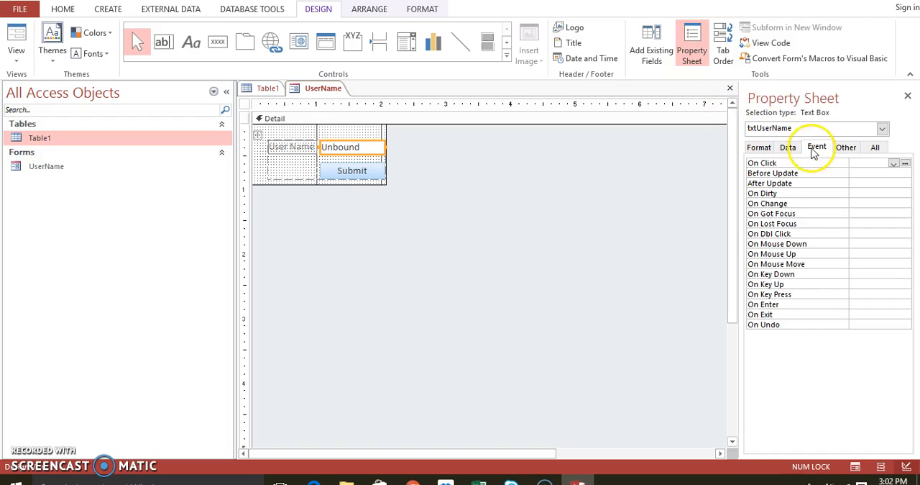
click(835, 147)
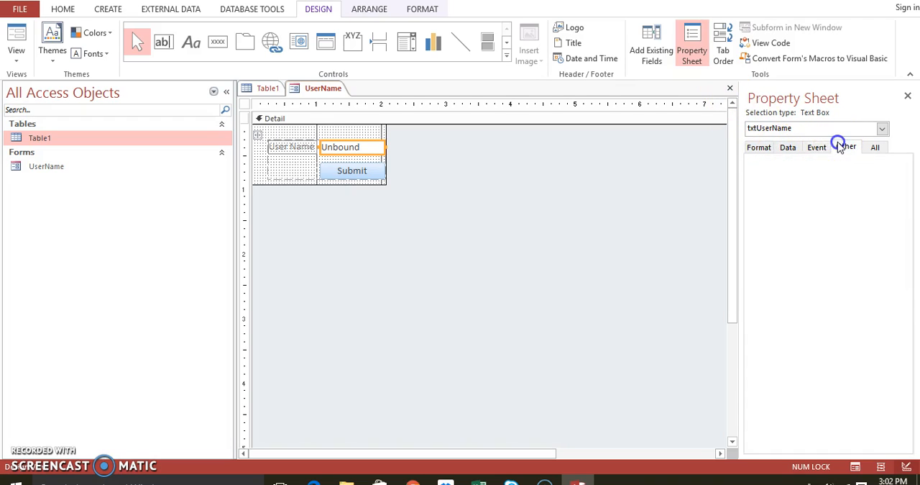
click(376, 174)
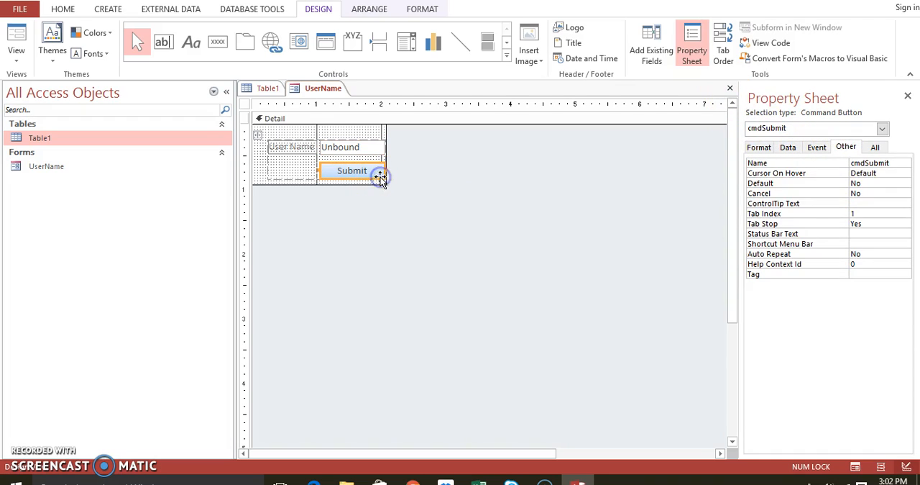
click(815, 149)
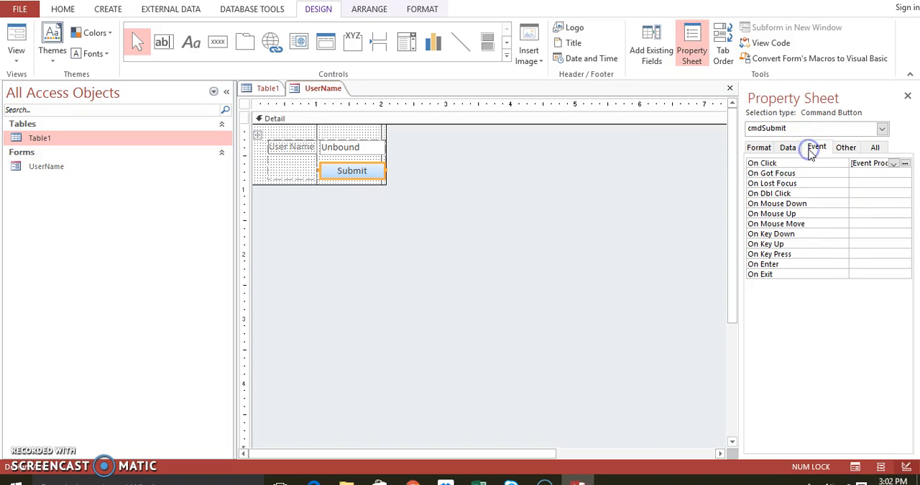
- Show the UserName form in Form View and test the Submit button with the entered user name
right_click(299, 89)
click(314, 153)
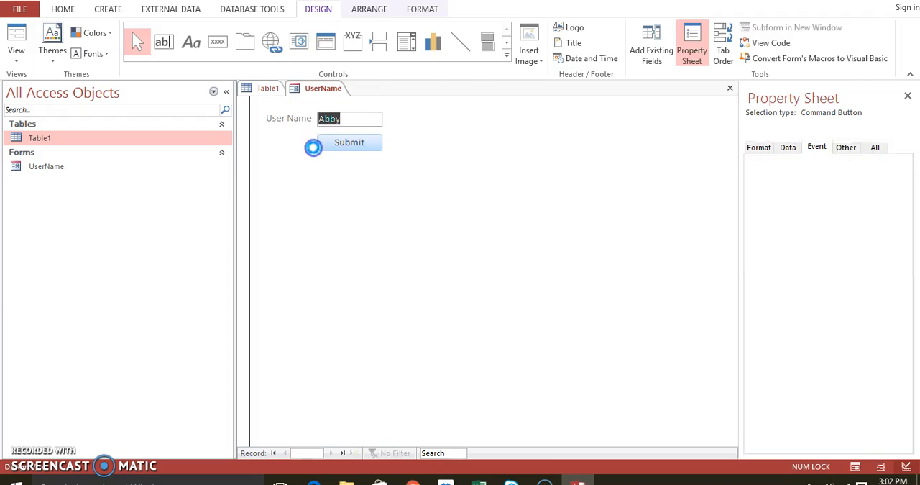
click(332, 145)
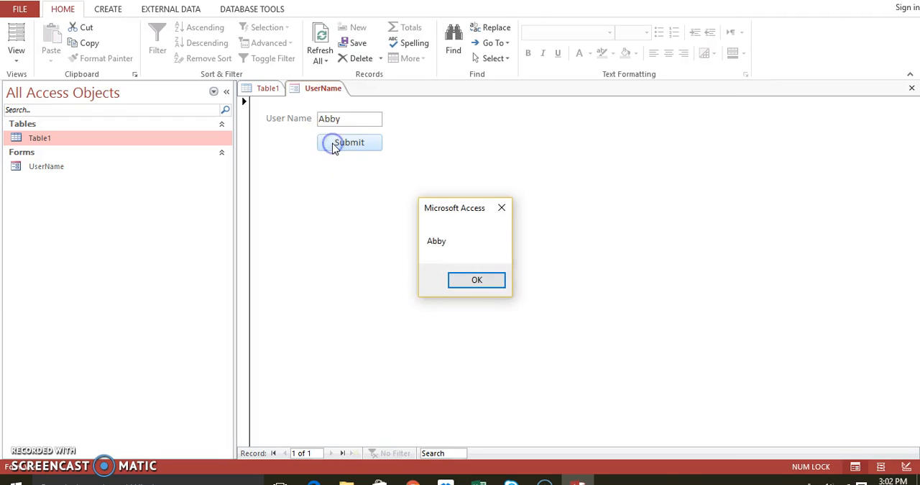